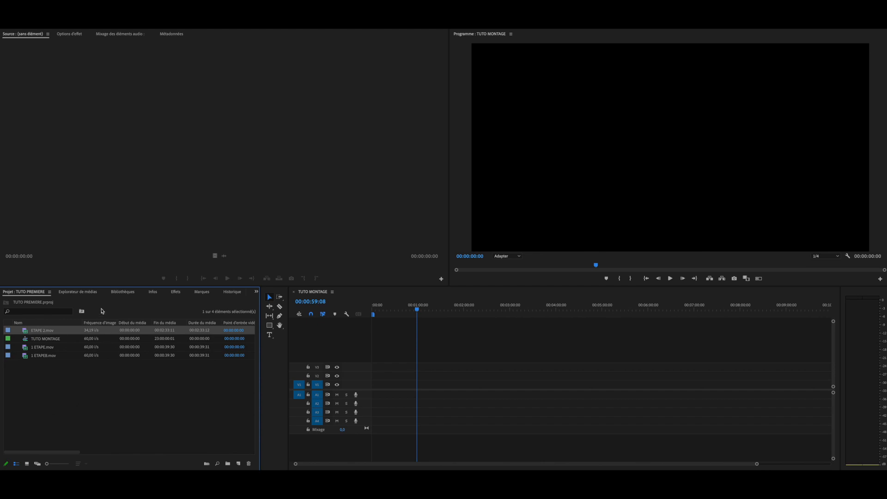
click(78, 293)
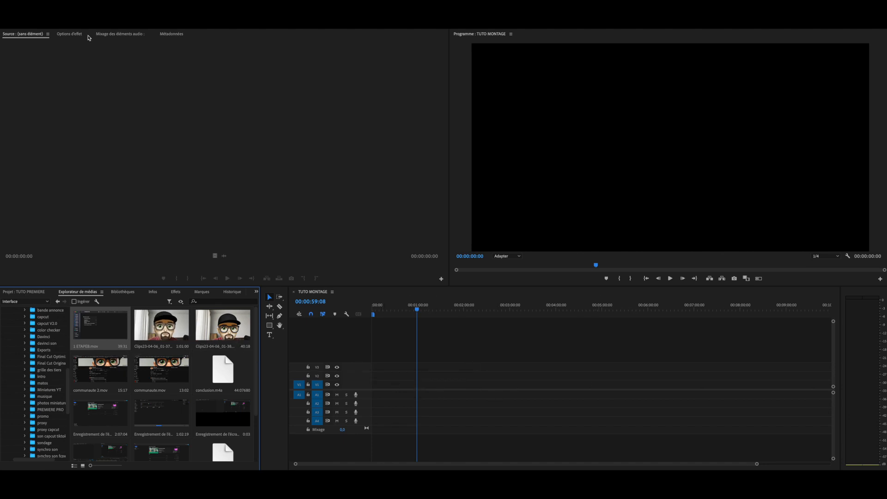
click(71, 29)
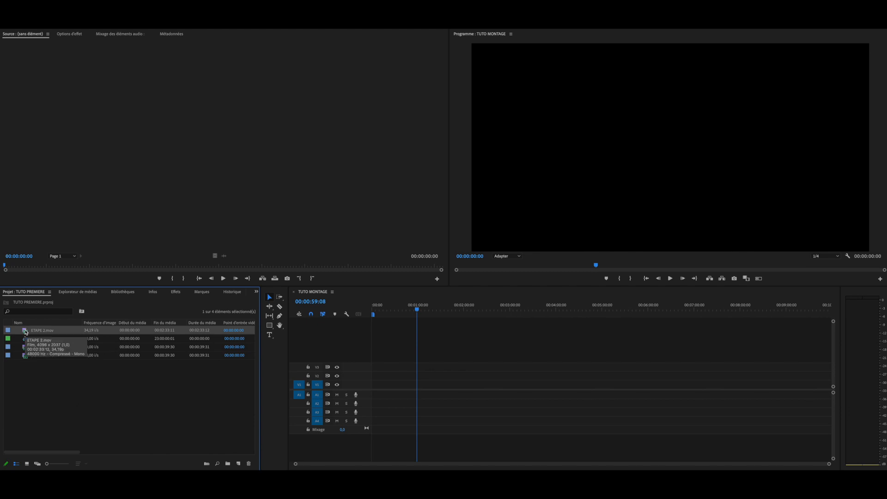
- Try placing ETAPE 2.mov at the start of the timeline with the sequence settings changed to match the clip, and undo the placement
drag(25, 332, 414, 371)
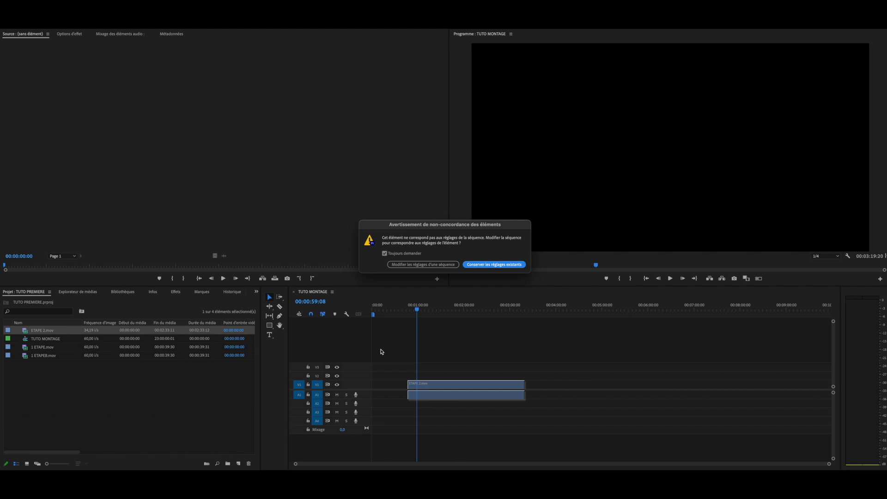
click(429, 263)
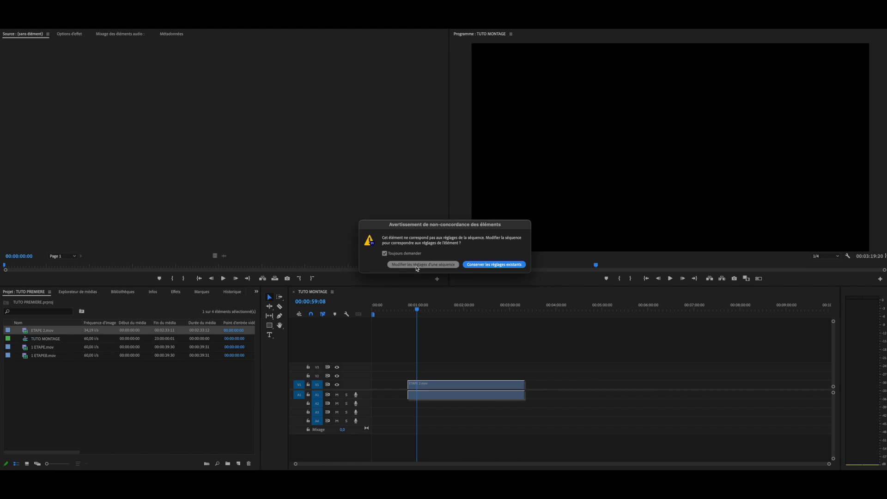
click(417, 265)
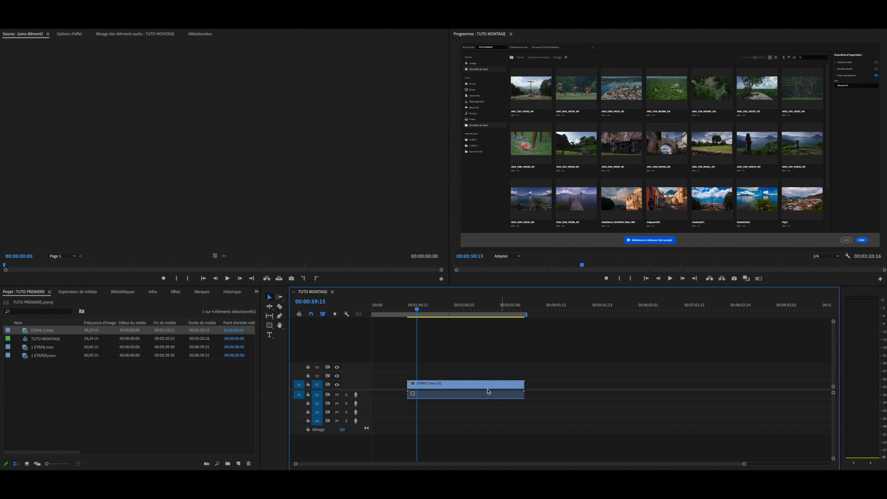
drag(470, 383, 421, 387)
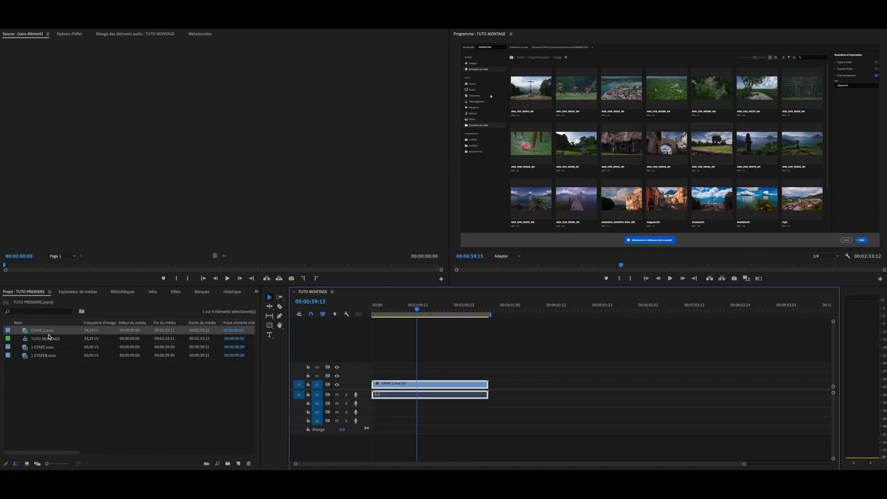
key(ctrl+z)
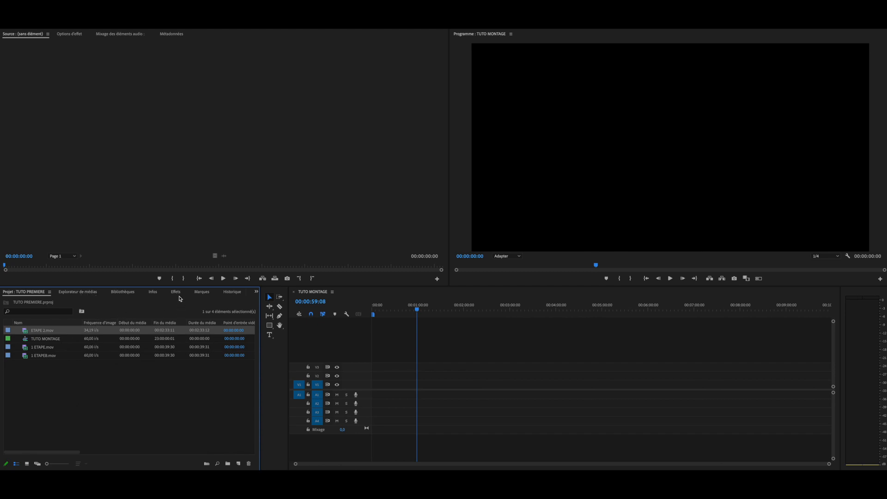
- Examine the effects library, including the subcategories of audio effects, and the list of available panels
click(176, 293)
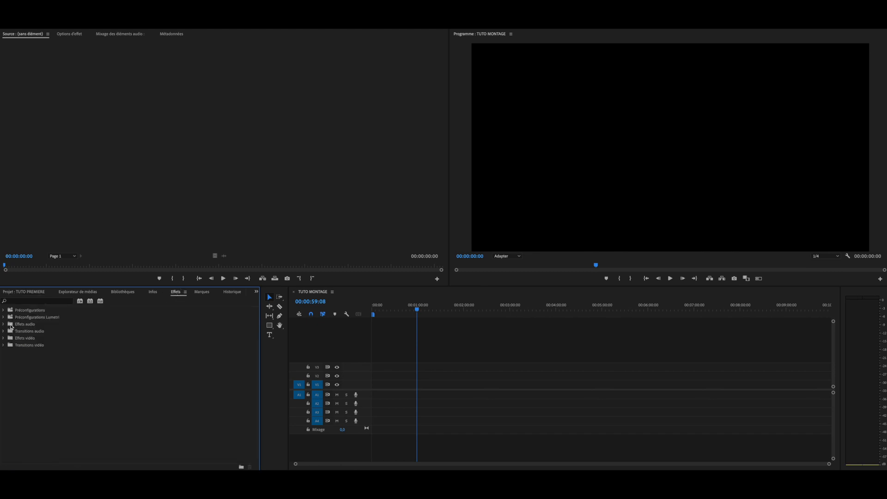
click(4, 324)
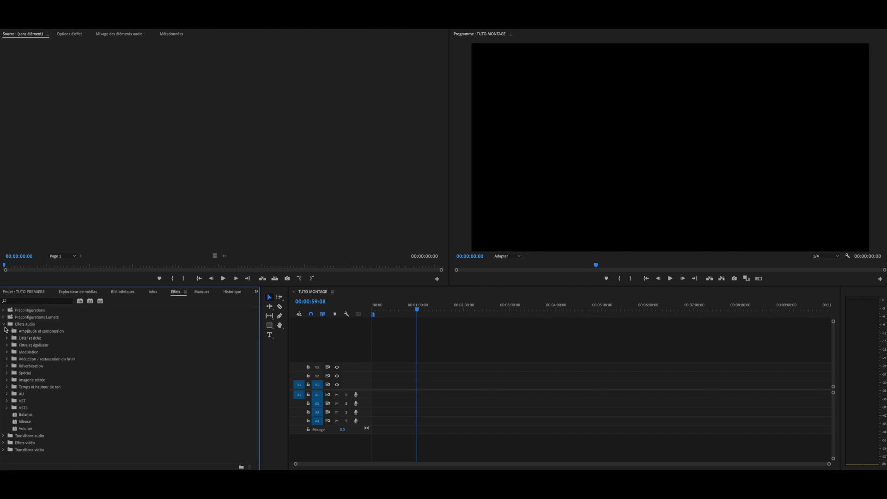
click(4, 325)
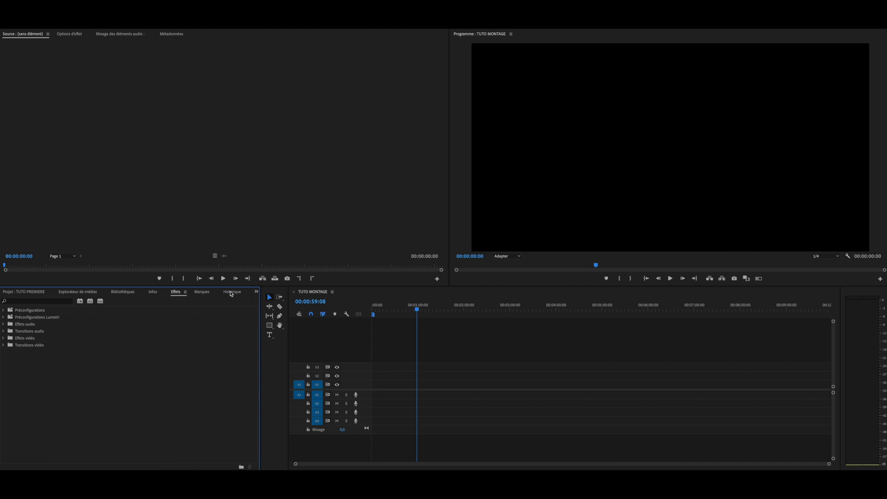
click(256, 292)
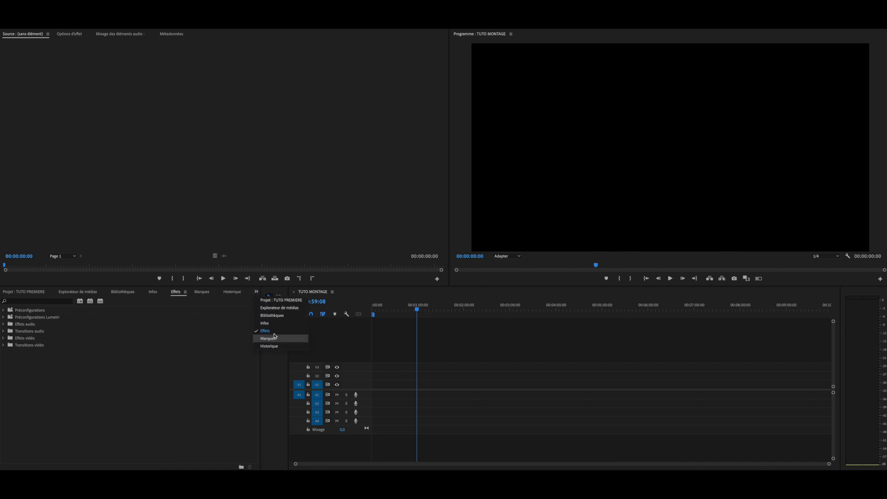
click(215, 356)
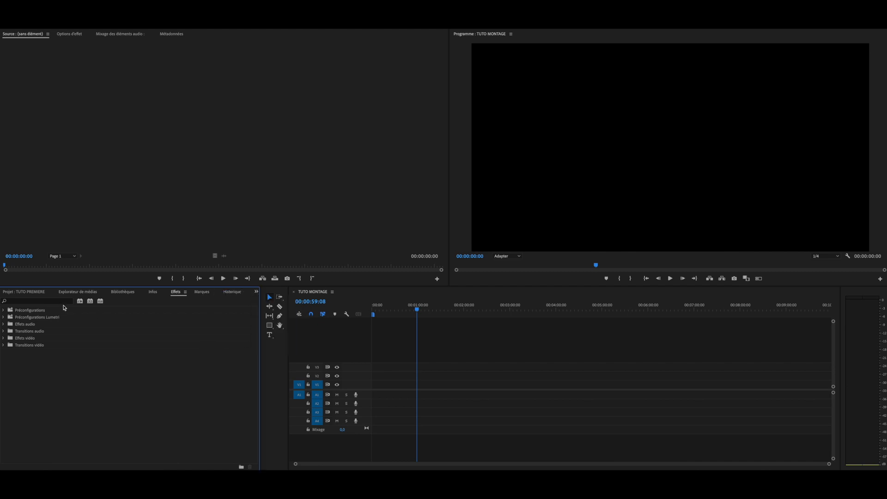
- Open ETAPE 2.mov in the source monitor and mark its in point at 00:00:00:12 and out point at 00:00:27:28
click(36, 293)
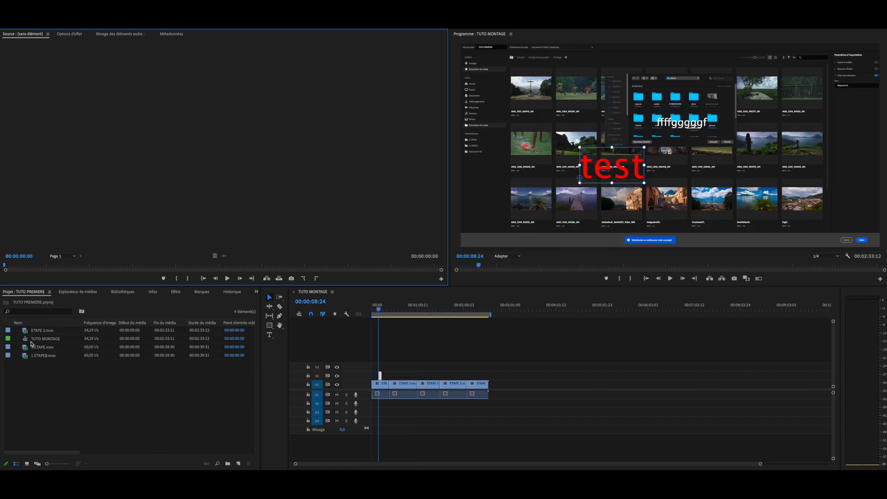
double_click(26, 331)
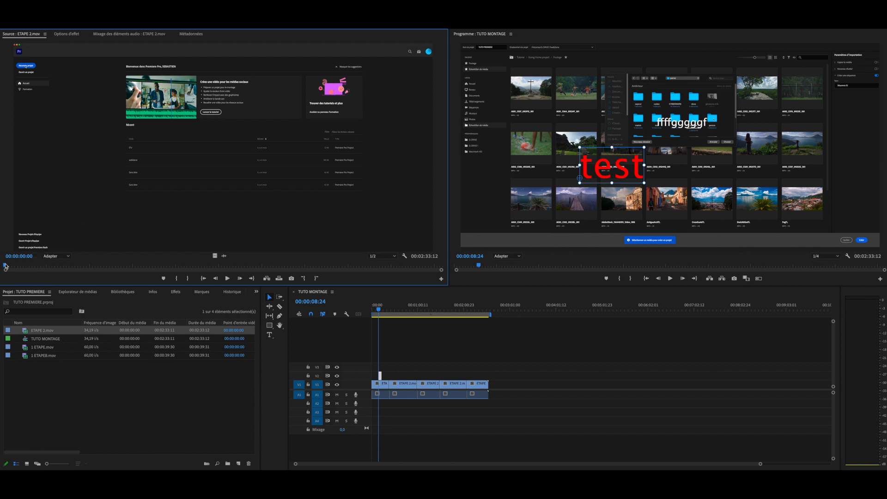
mouse_move(6, 266)
mouse_down()
mouse_move(29, 266)
mouse_move(4, 267)
mouse_up()
click(177, 278)
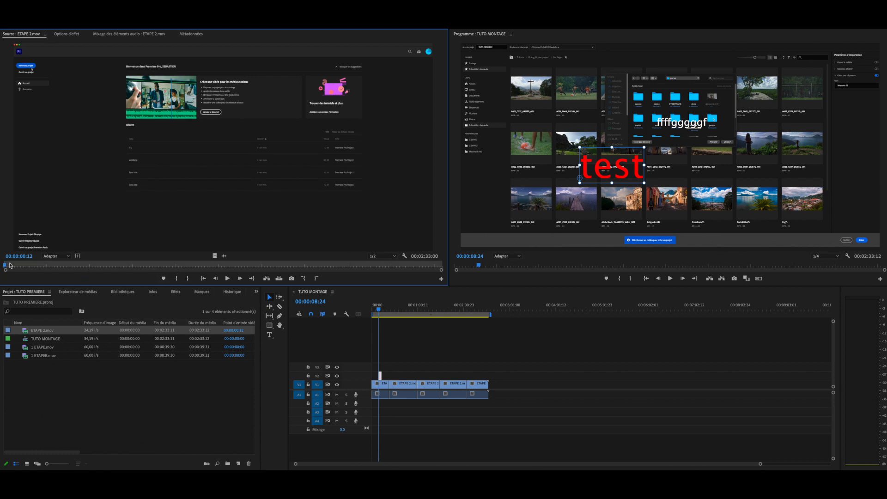
drag(6, 267, 82, 266)
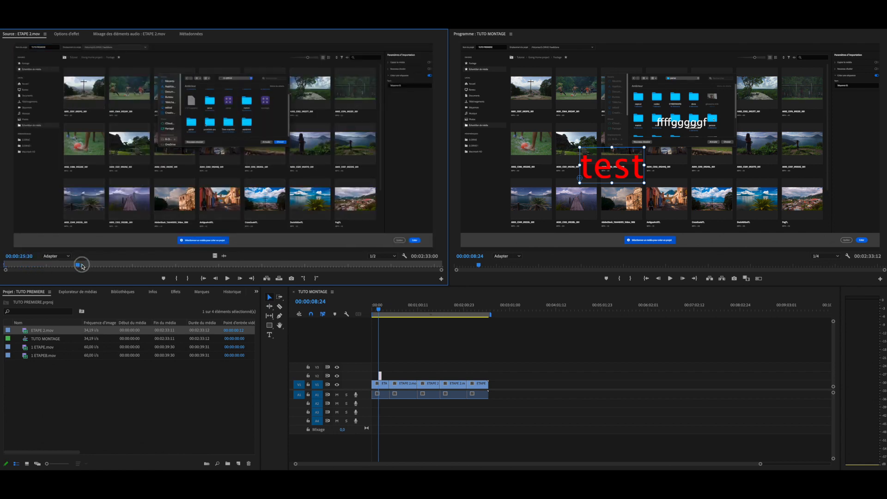
click(189, 278)
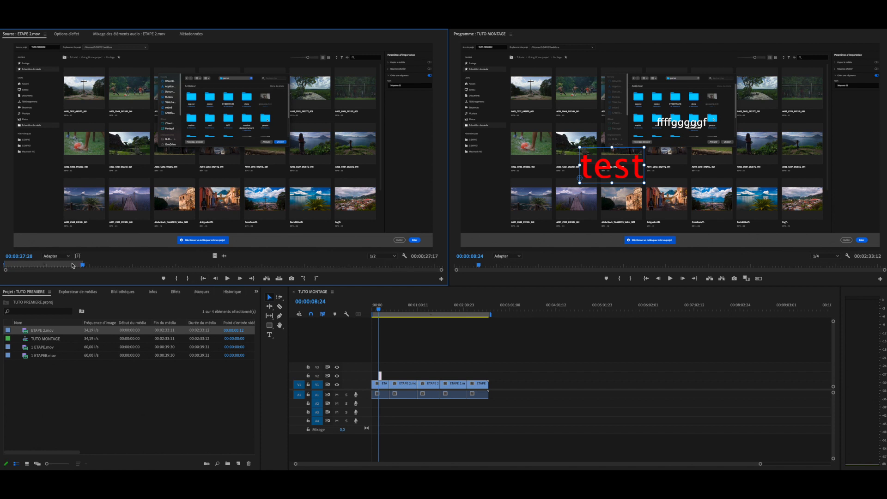
- Insert the marked ETAPE 2.mov segment into the timeline at 00:02:35:03, just past the last clip, and preview it at 00:02:51:19
click(379, 310)
click(496, 310)
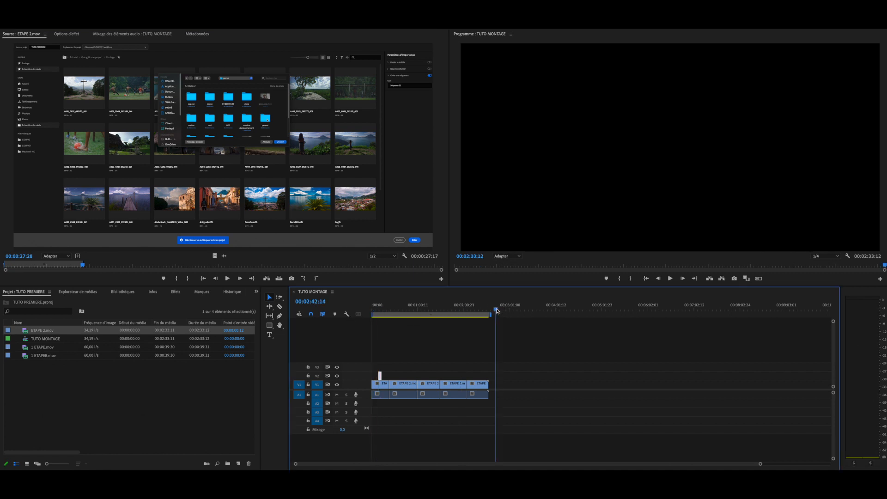
drag(496, 310, 490, 309)
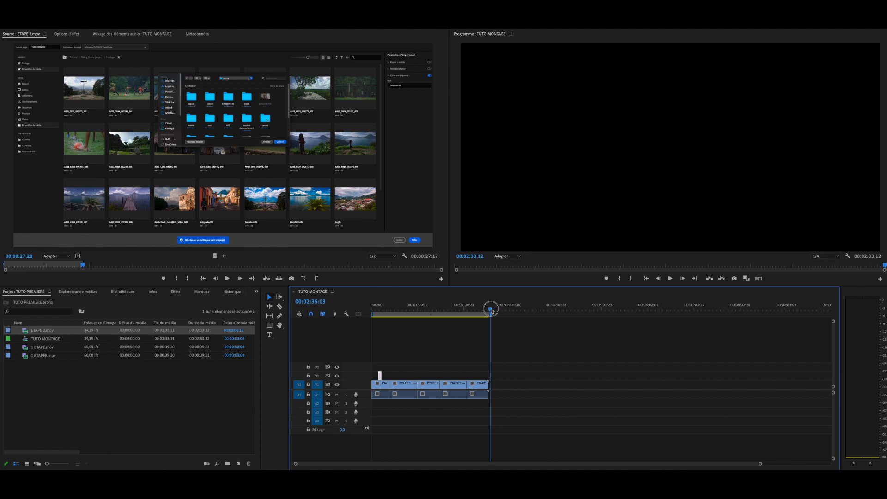
click(267, 279)
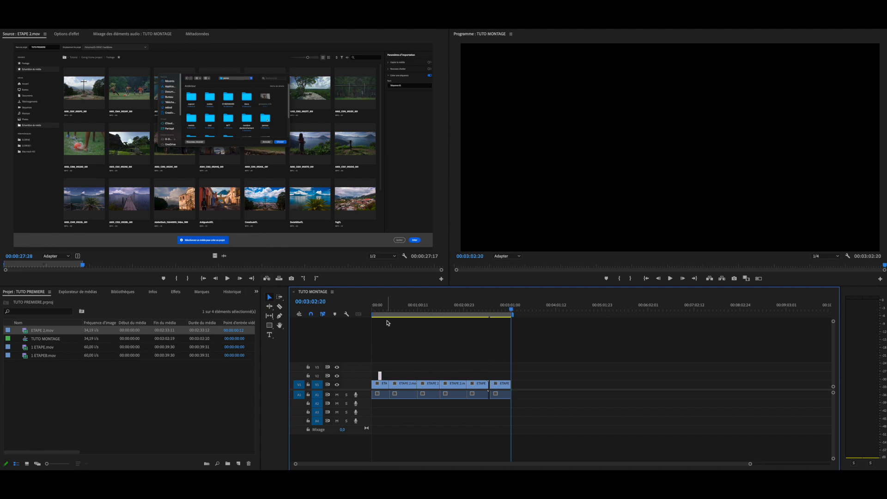
click(502, 309)
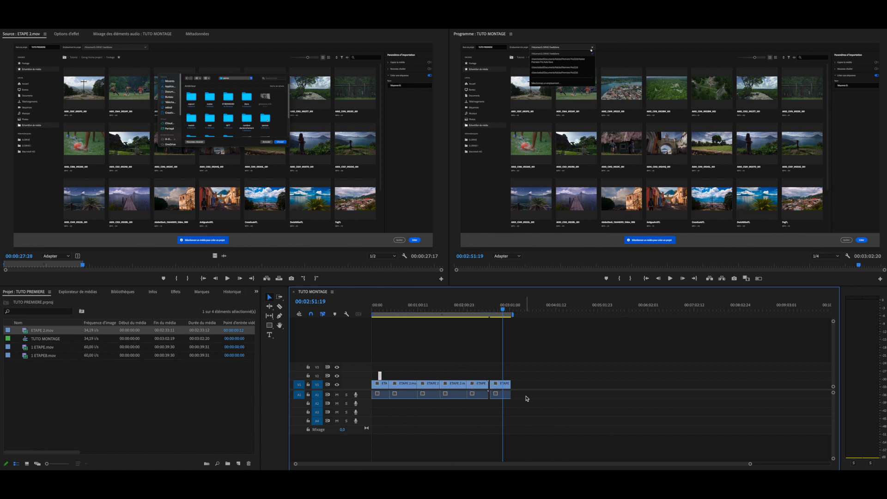
- Delete the empty gap between the last two clips so that they join on the timeline, and check the junction
click(750, 464)
drag(750, 464, 626, 468)
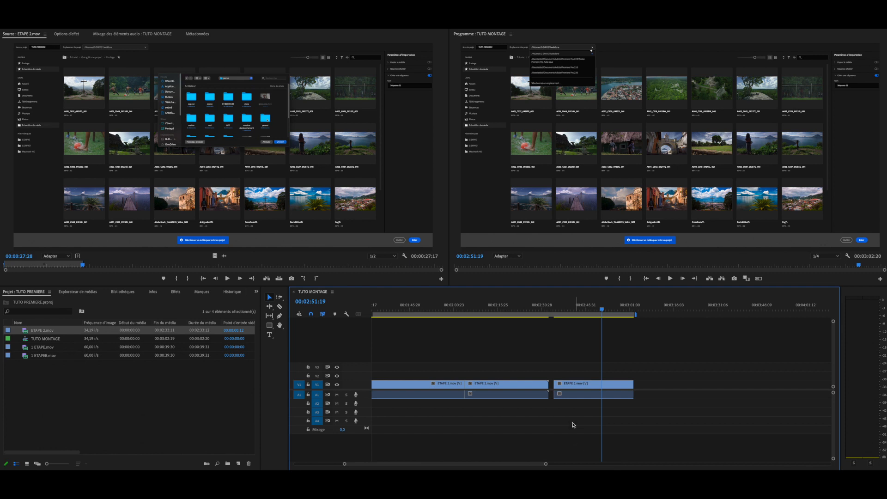
click(551, 385)
click(551, 308)
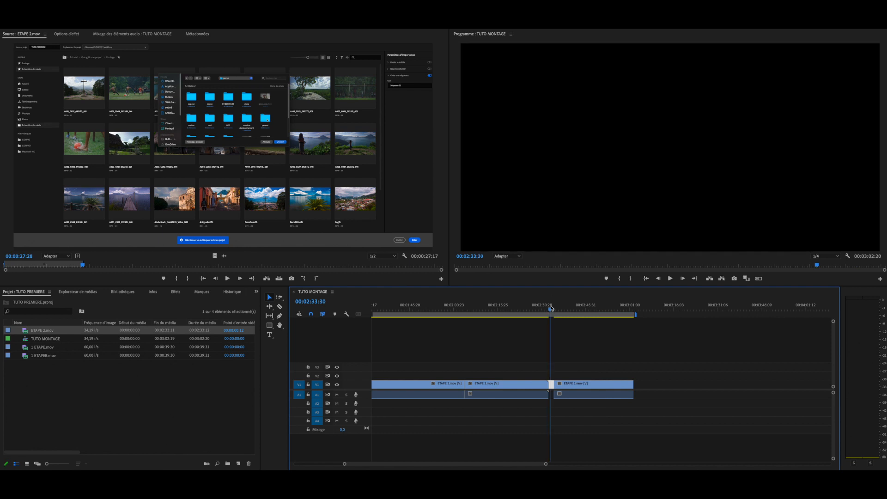
drag(550, 308, 535, 309)
drag(565, 308, 547, 314)
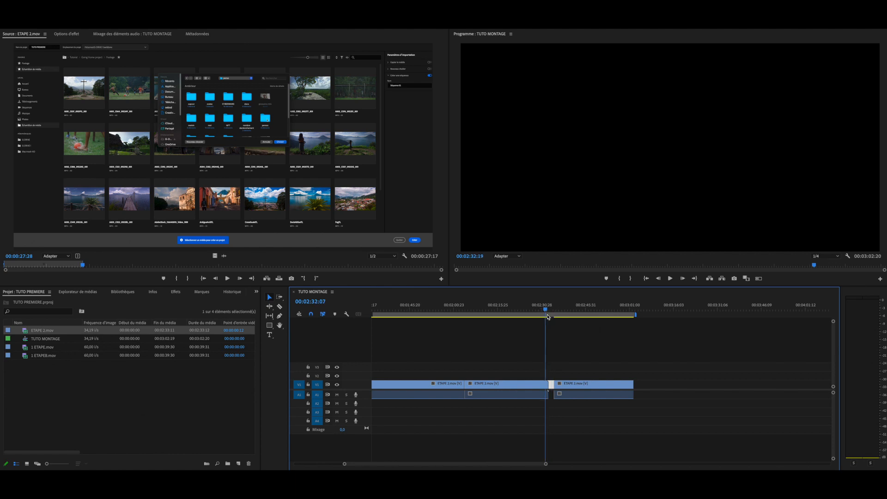
click(551, 386)
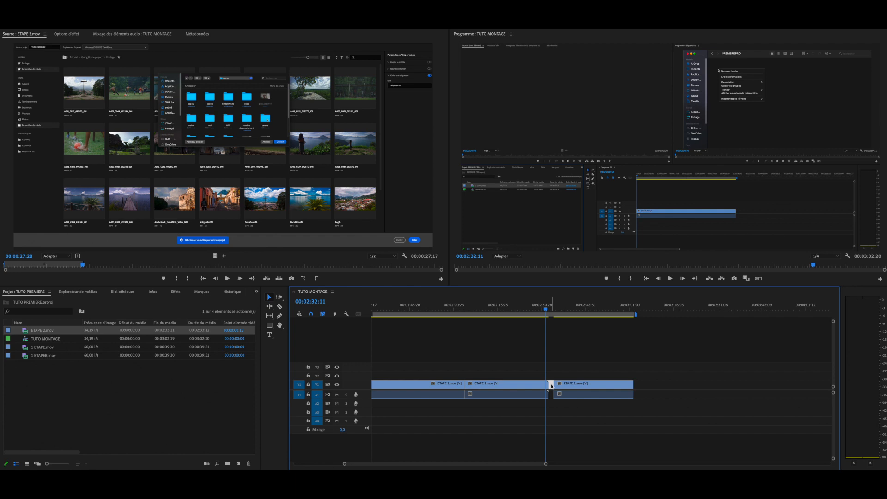
key(Delete)
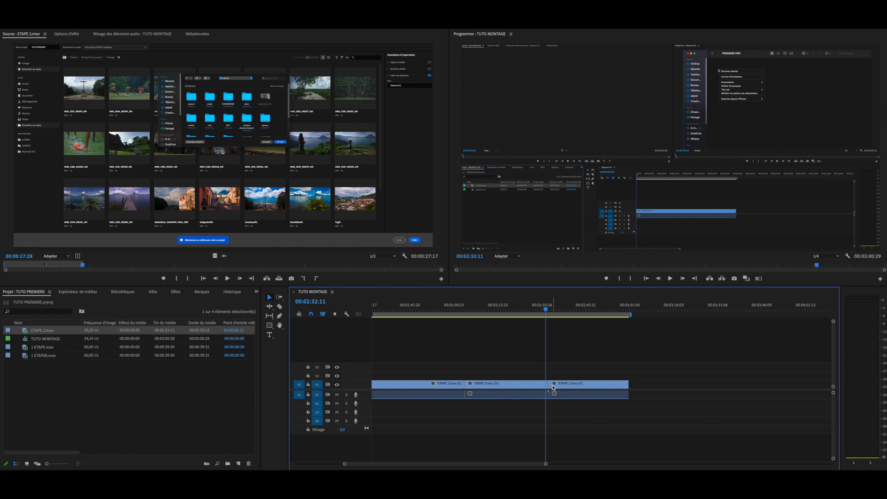
mouse_move(548, 308)
mouse_down()
mouse_move(556, 315)
mouse_move(535, 315)
mouse_move(555, 318)
mouse_up()
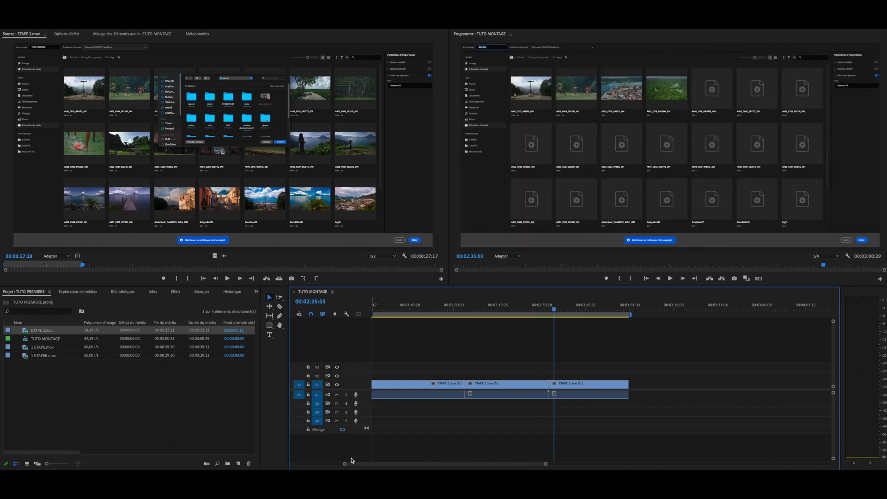
drag(346, 465, 323, 467)
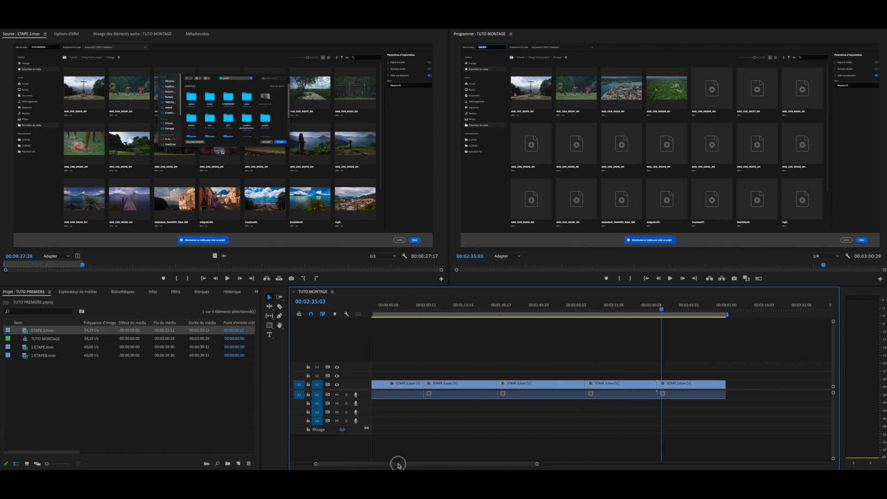
drag(397, 464, 362, 465)
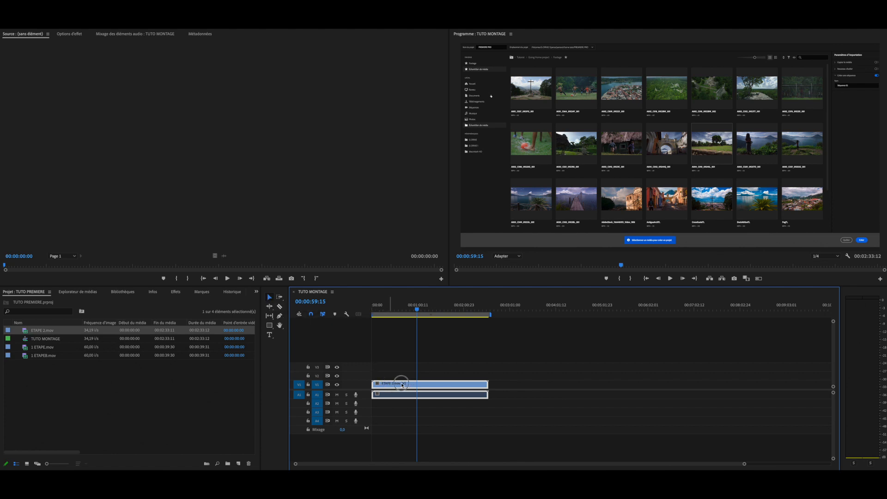
- Move the ETAPE 2.mov clip to the start of the timeline and split it into five pieces with the Razor tool
click(505, 386)
drag(504, 386, 388, 390)
click(280, 306)
click(400, 383)
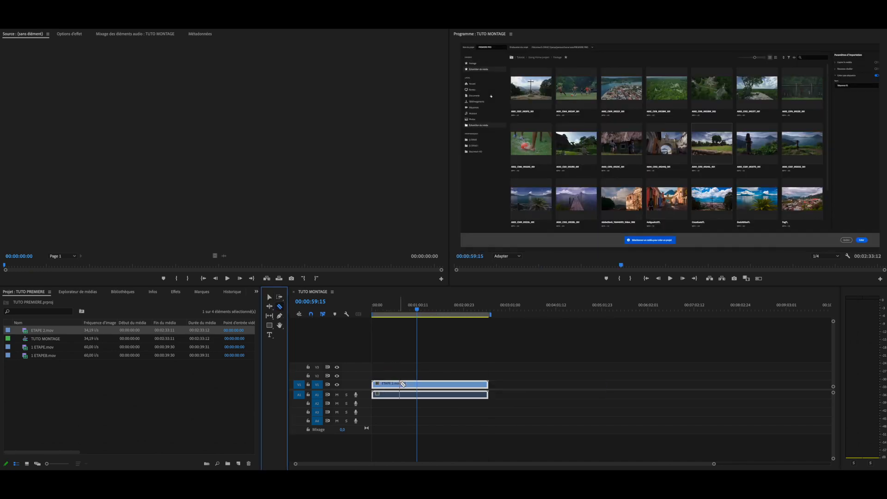
key(super+z)
click(390, 384)
click(418, 384)
click(440, 383)
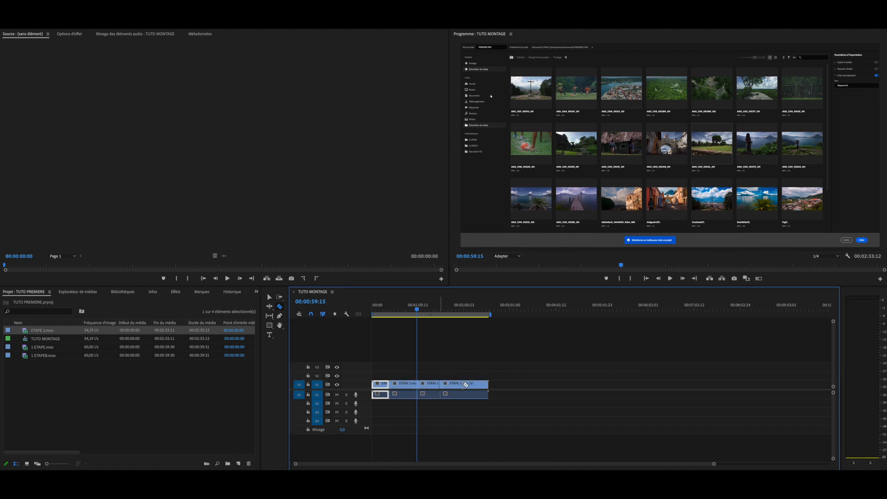
click(467, 384)
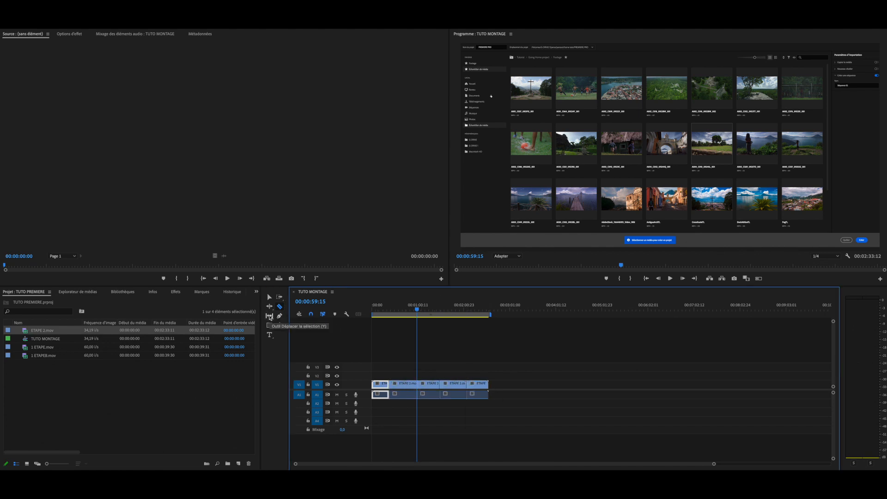
- Set the playhead to 00:00:08:24 and shift the footage inside the first clip with the Slip tool
click(269, 317)
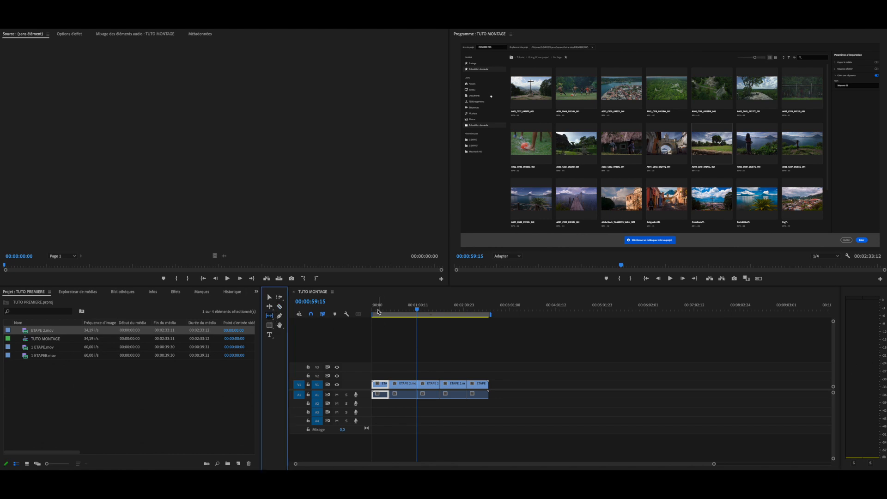
click(377, 309)
drag(376, 384, 371, 384)
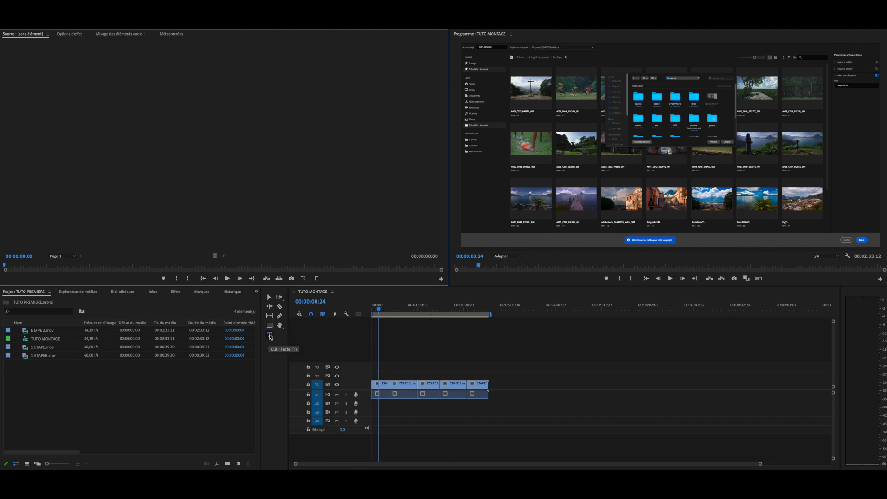
- Add a text layer reading "test" over the dialog area of the program image at 00:00:08:24
click(270, 334)
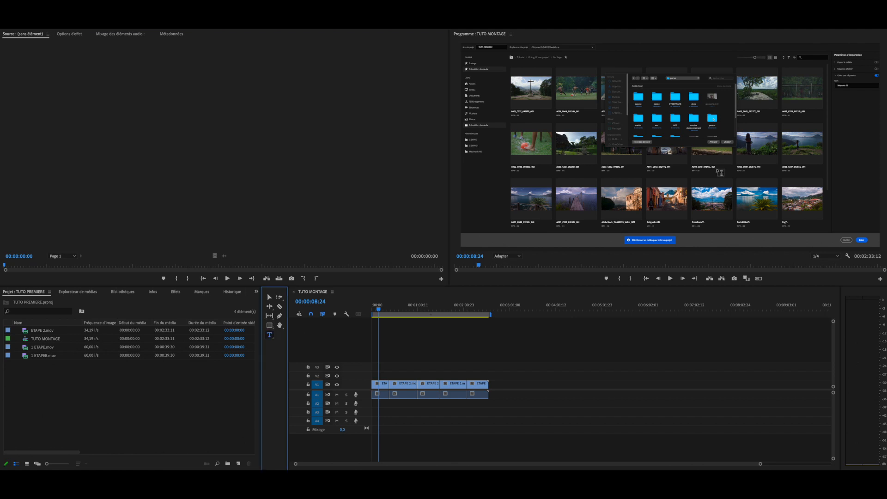
click(634, 133)
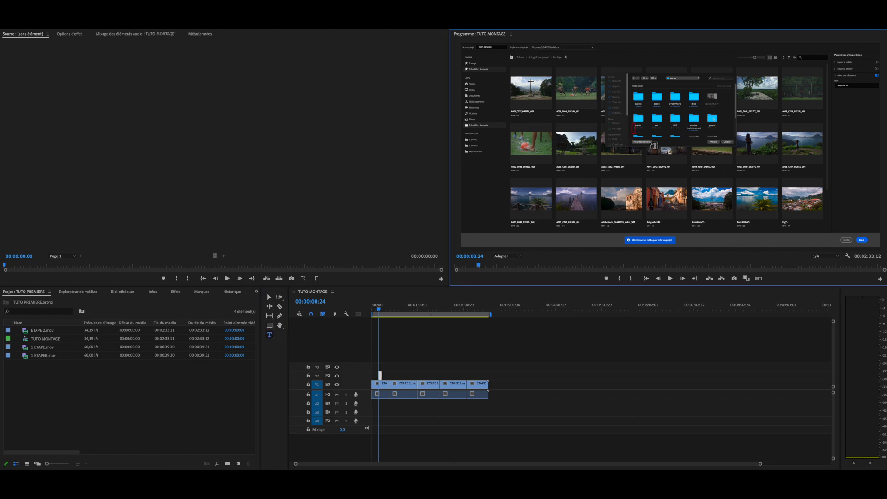
text(test)
- Change the fill colour of the "test" text to red in its source text appearance settings
click(68, 34)
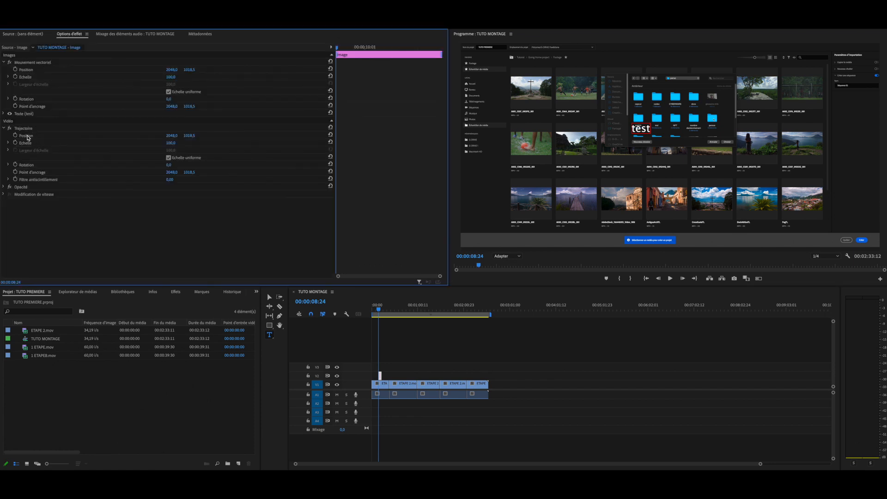
click(5, 114)
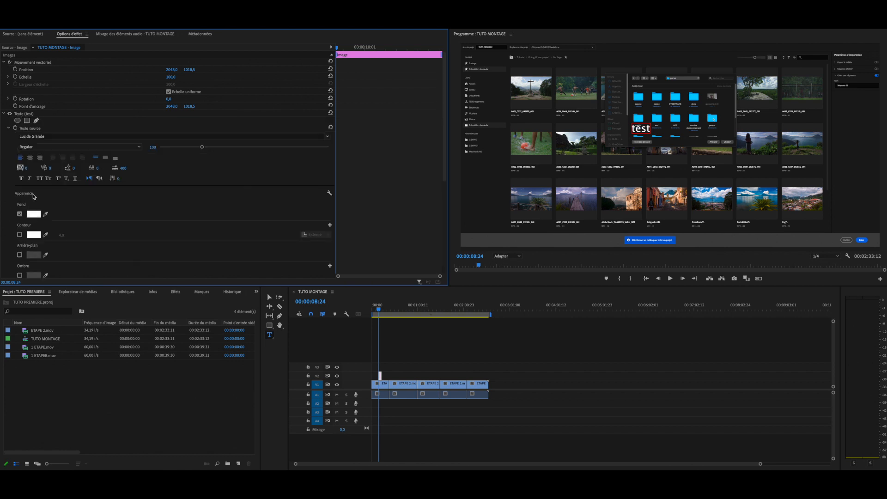
scroll(67, 191, down, 3)
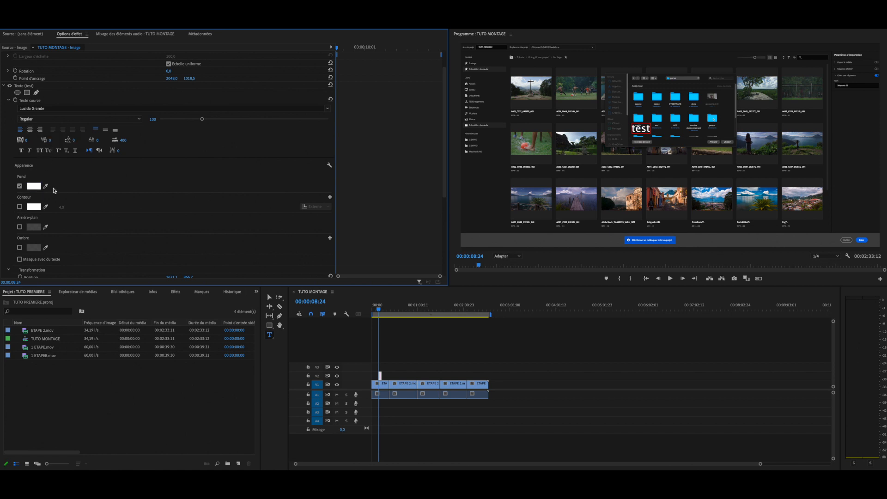
scroll(70, 193, down, 1)
click(37, 173)
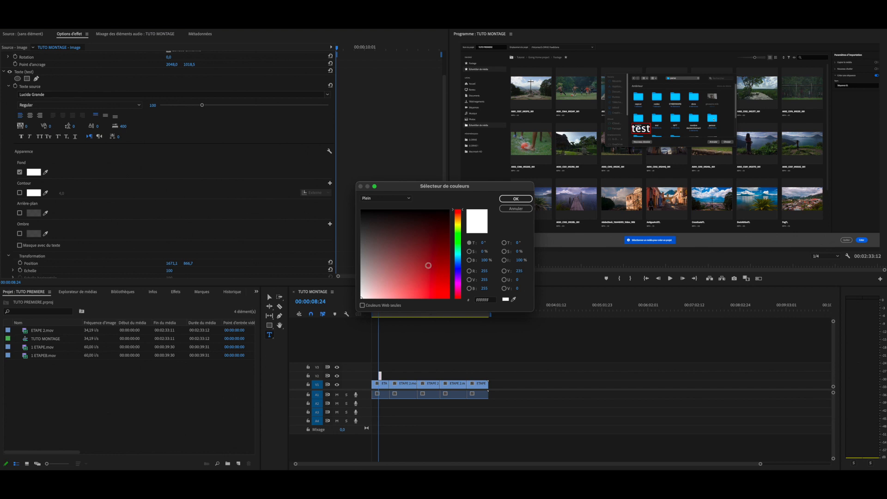
click(447, 283)
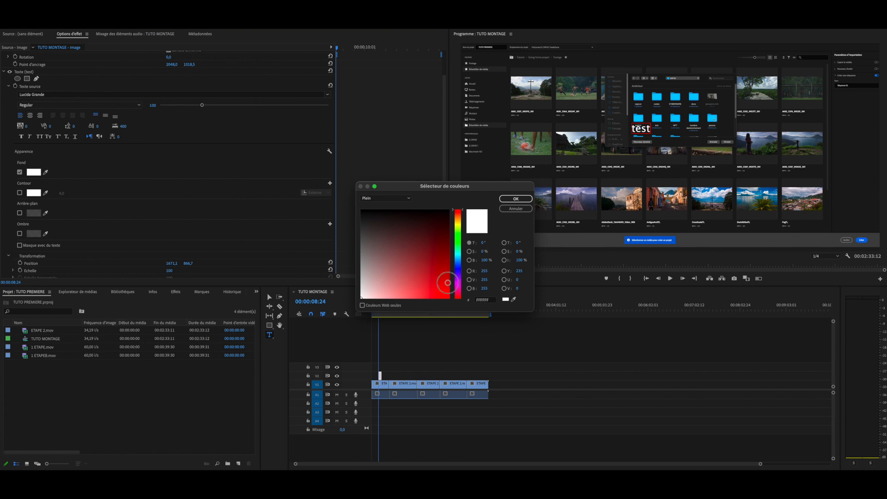
click(515, 198)
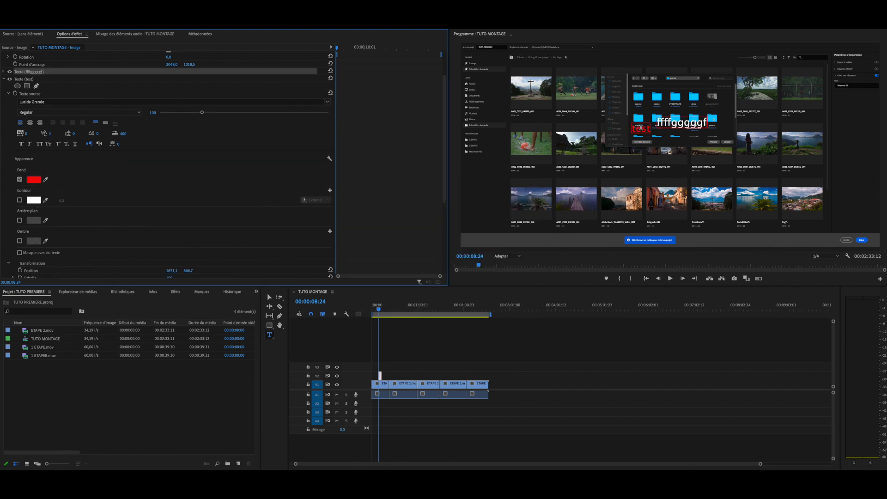
- Select the red "test" text layer and enlarge it to a scale of about 348
click(642, 131)
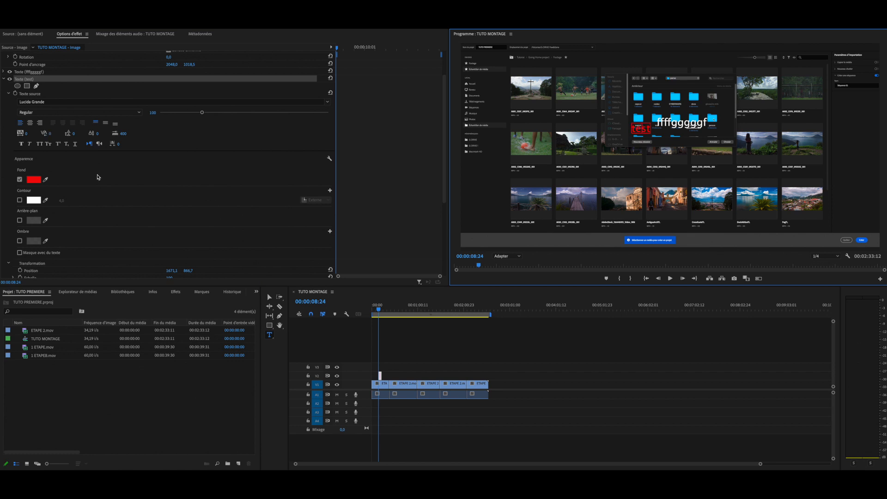
click(328, 102)
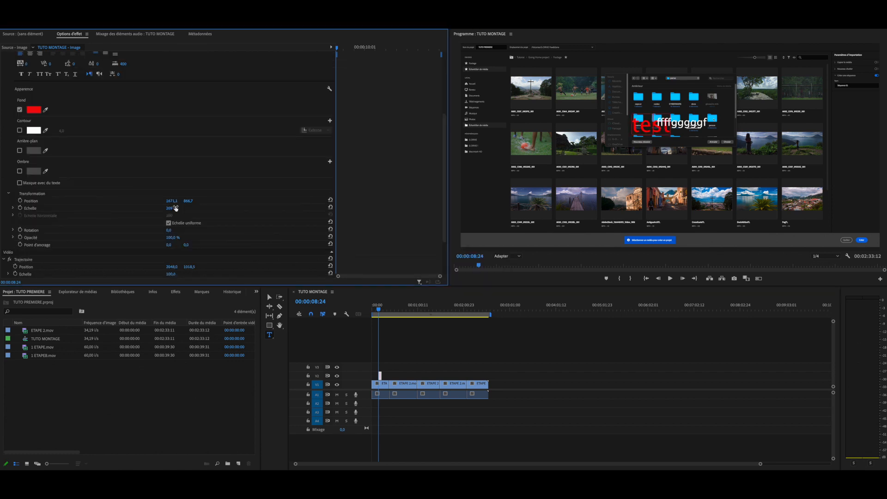
drag(169, 208, 301, 196)
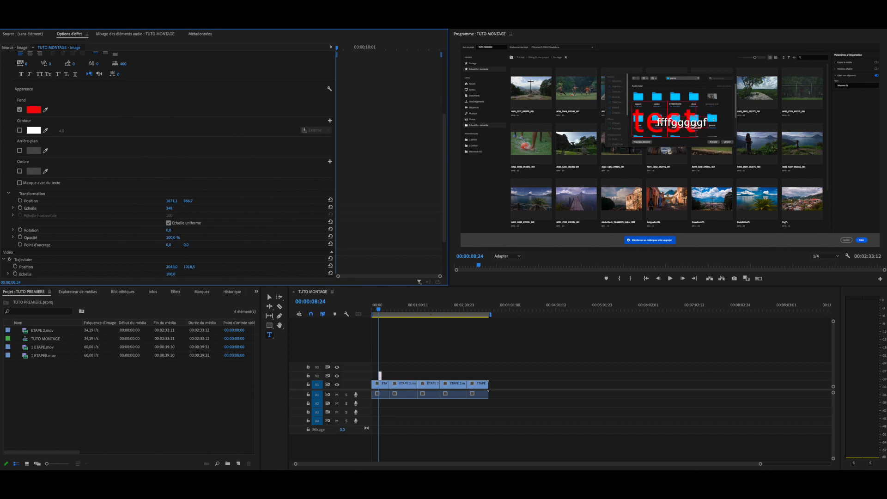
- Move the red "test" text down and to the left in the image, clear of the white text, and review its transform and appearance settings
click(645, 111)
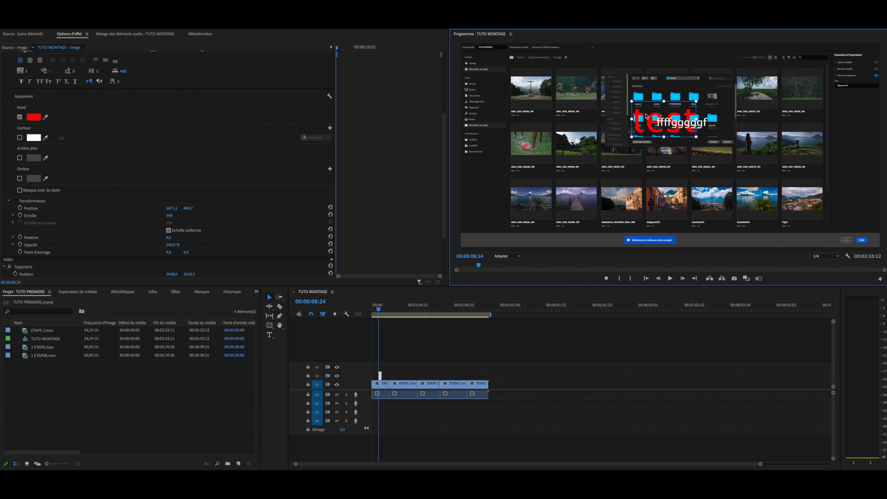
drag(646, 115, 594, 161)
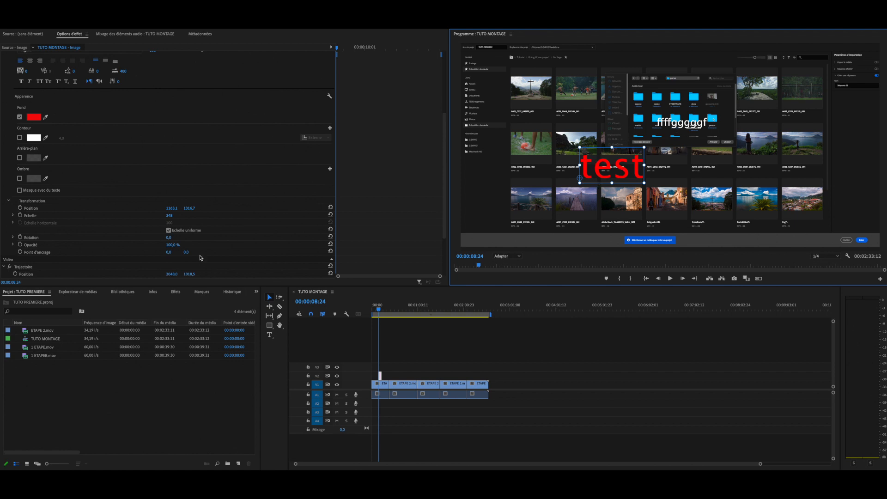
scroll(35, 184, down, 3)
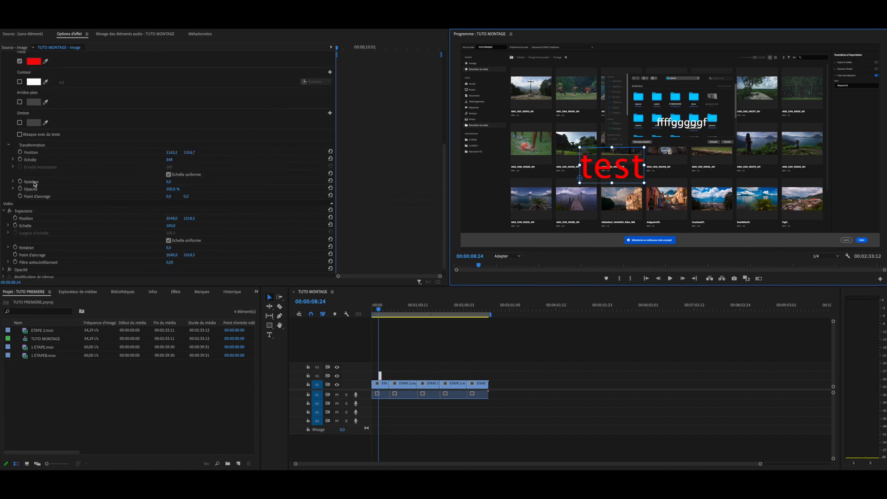
scroll(35, 183, up, 5)
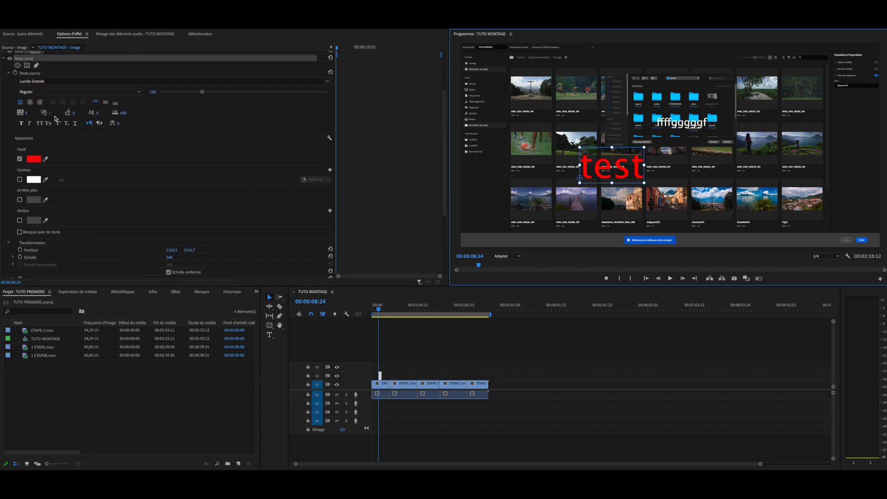